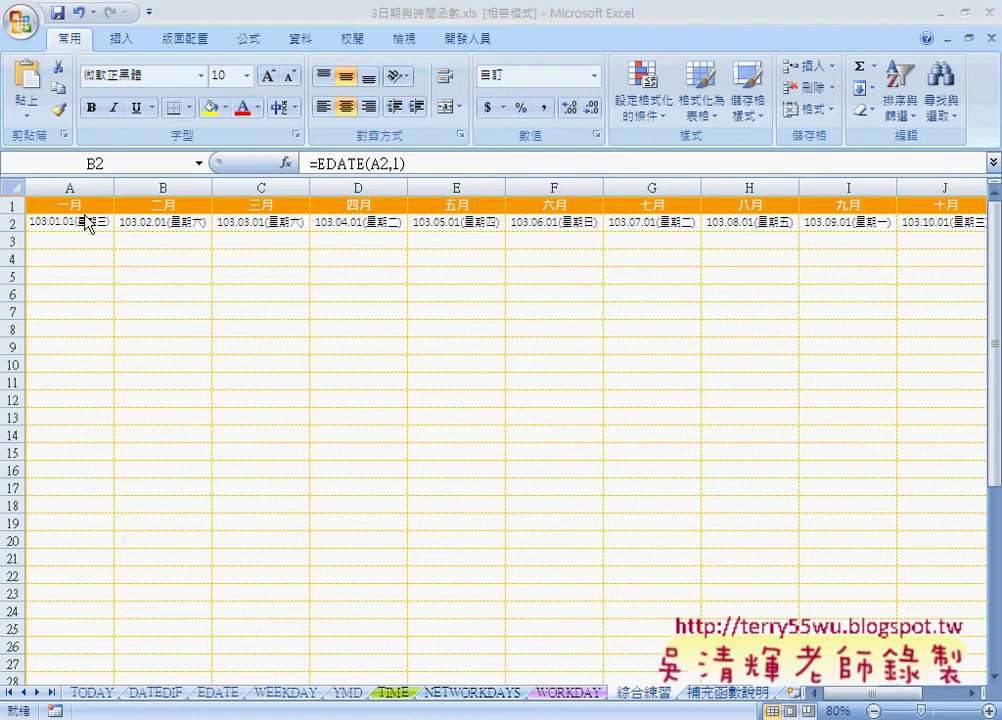
- Delete the February–December dates in B2:L2, keeping only 103.01.01 in A2
click(75, 222)
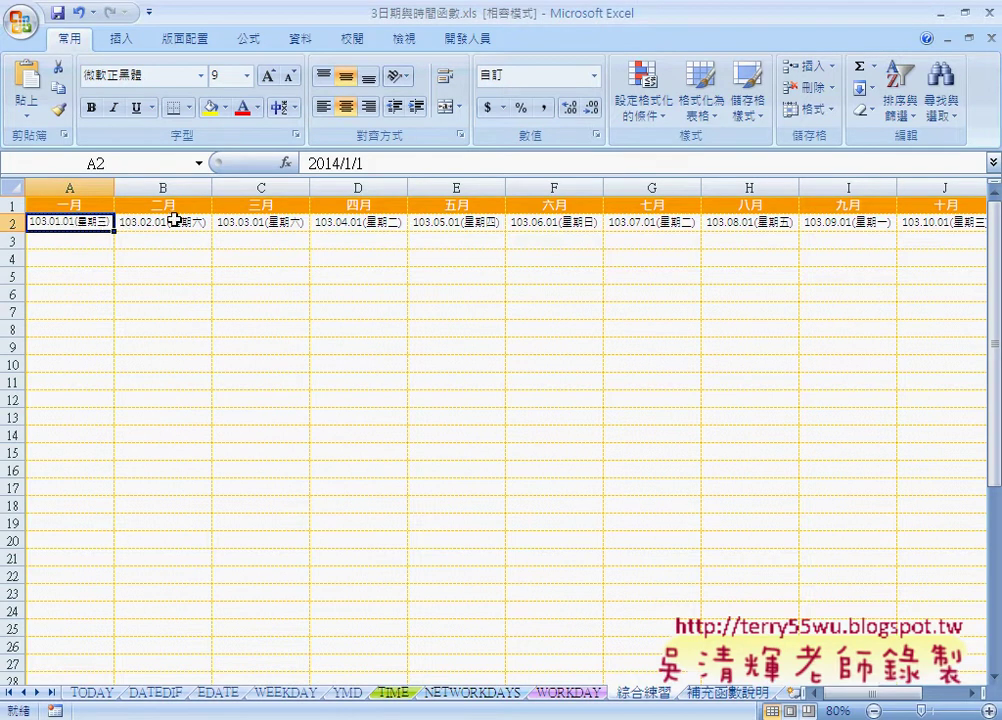
drag(174, 220, 972, 230)
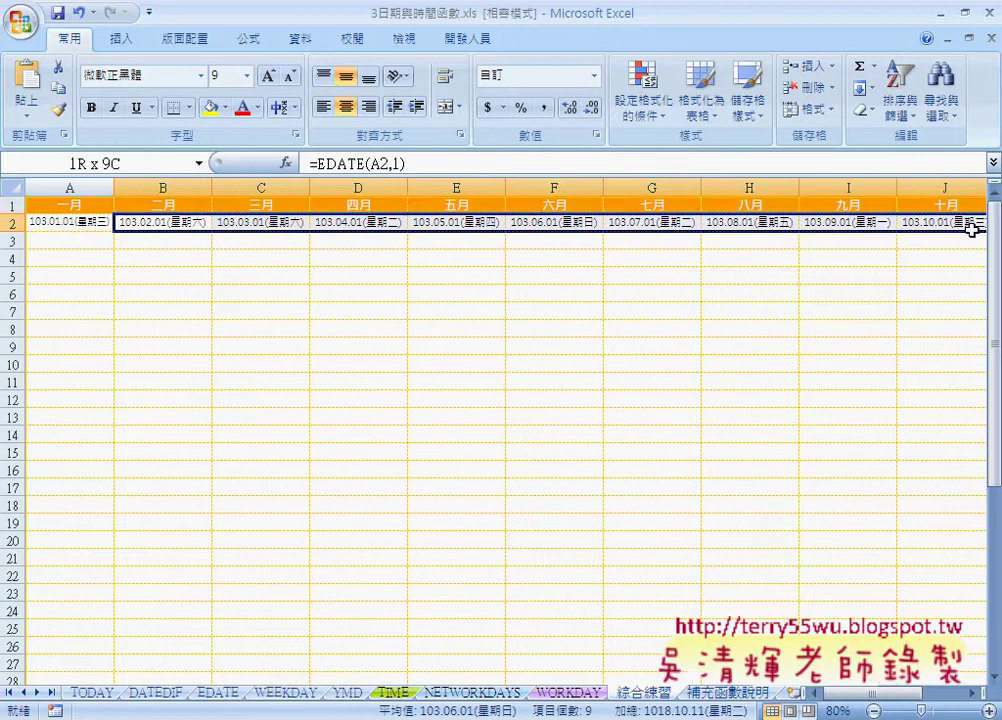
drag(972, 230, 945, 236)
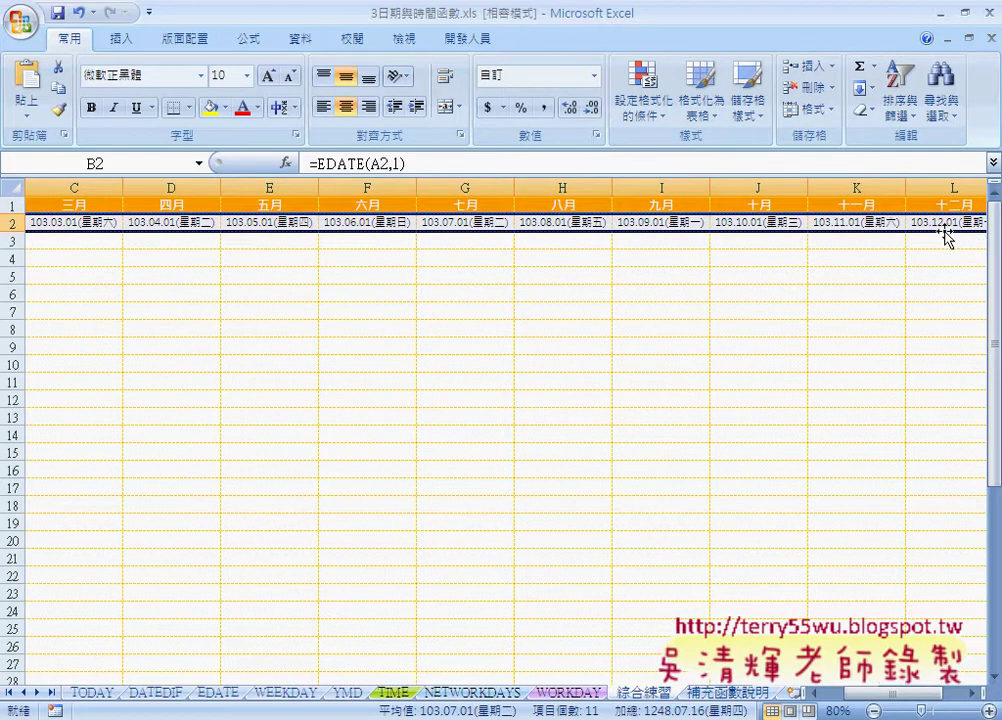
key(Delete)
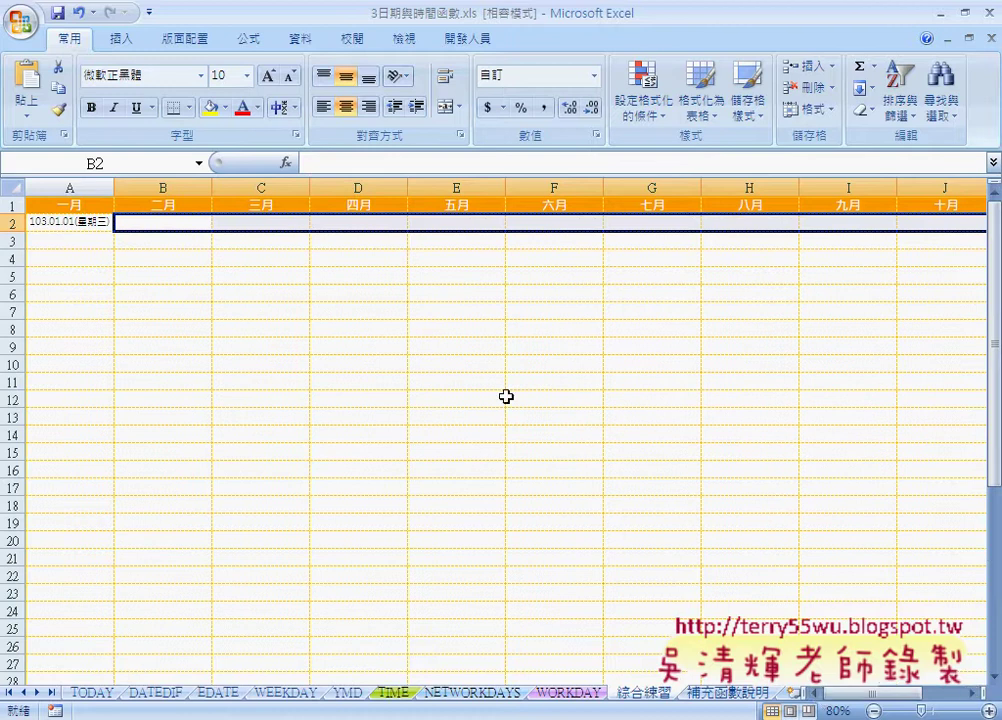
- Bring up the context menu for A2's date 103.01.01(星期三)
click(84, 221)
key(ctrl+shift+comma)
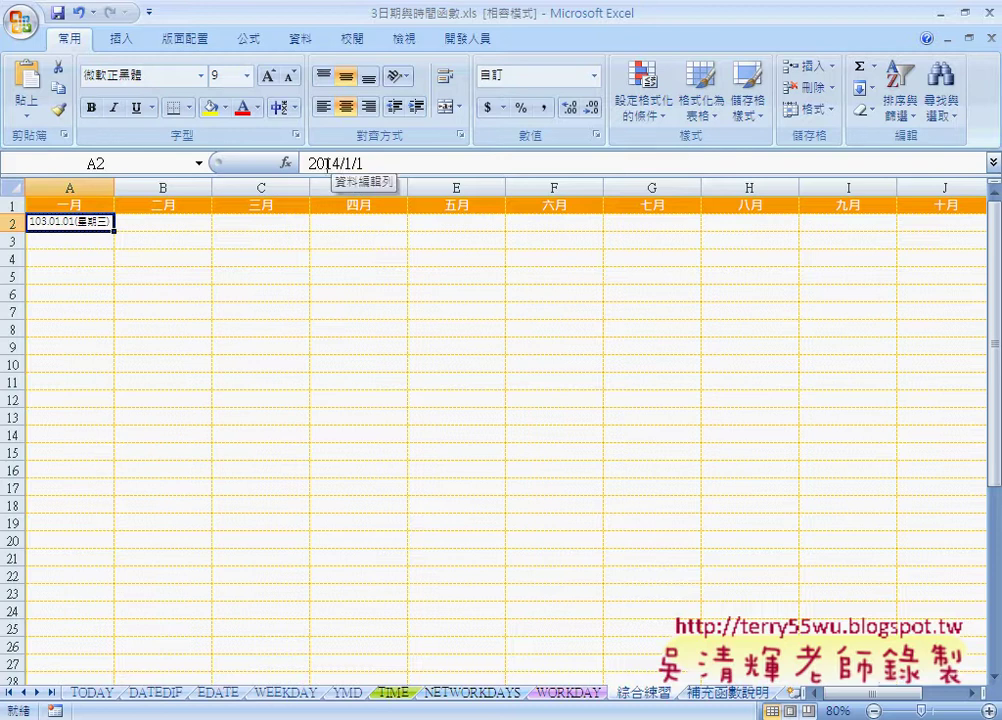
right_click(72, 220)
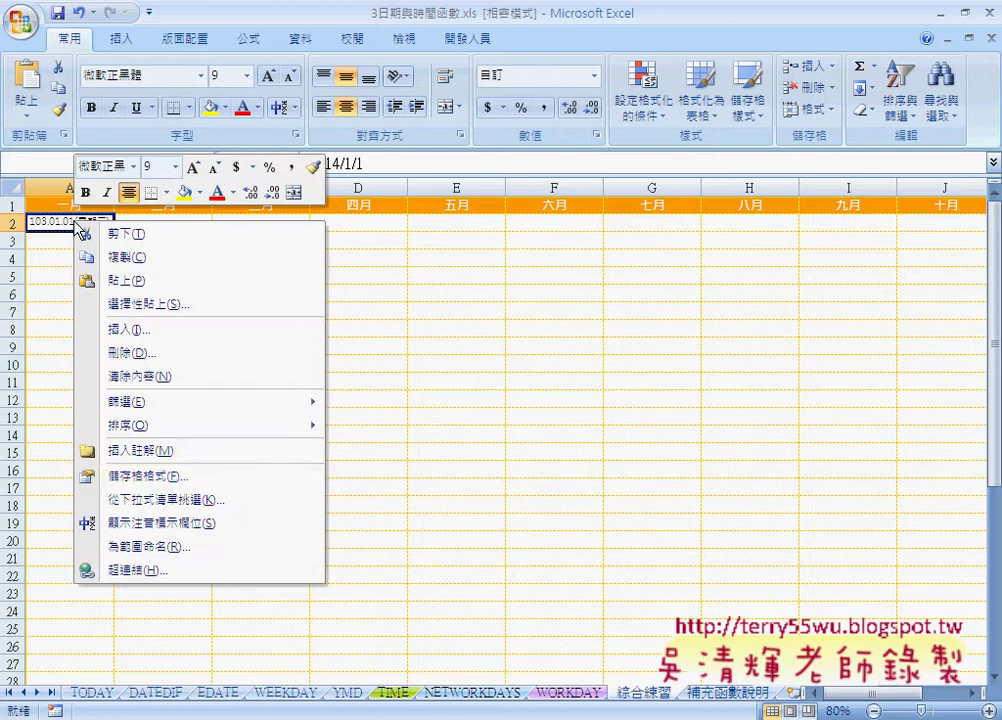
- Open Format Cells for A2 and review its custom format [$-404]e.mm.dd(aaa);@
click(228, 478)
mouse_move(268, 200)
mouse_down()
mouse_move(370, 245)
mouse_move(418, 233)
mouse_up()
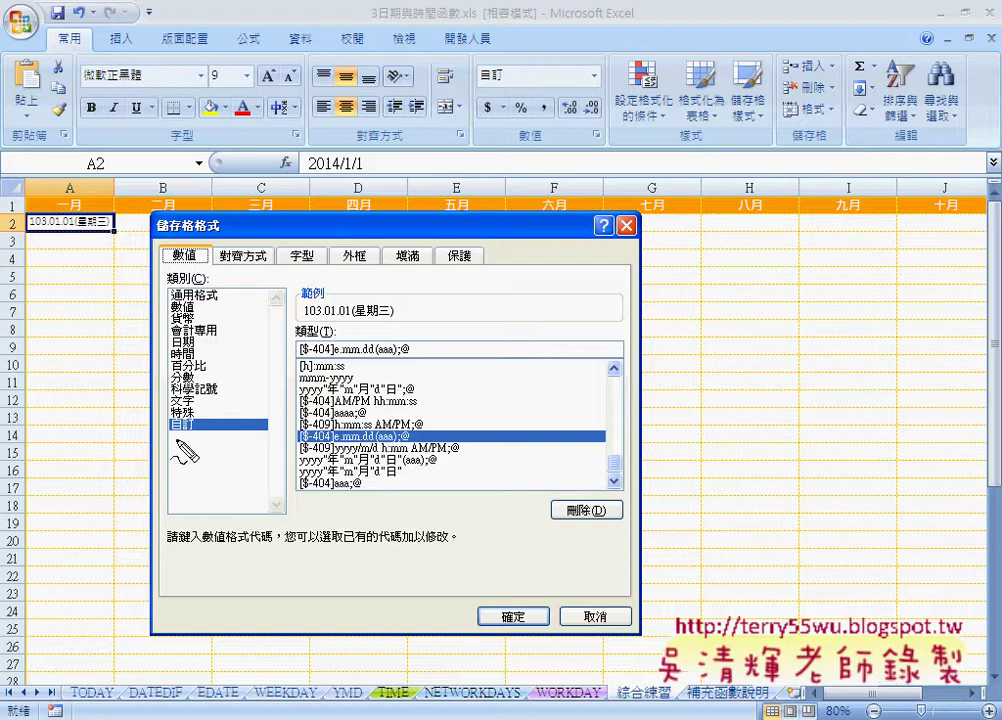
drag(196, 418, 168, 432)
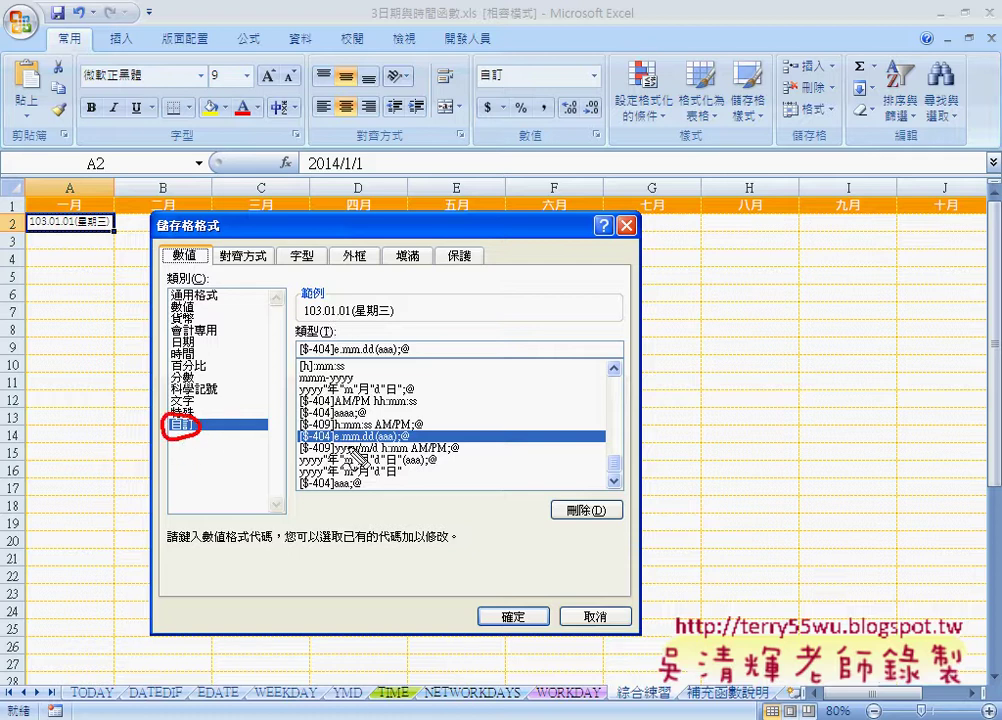
drag(316, 447, 338, 447)
drag(346, 441, 401, 455)
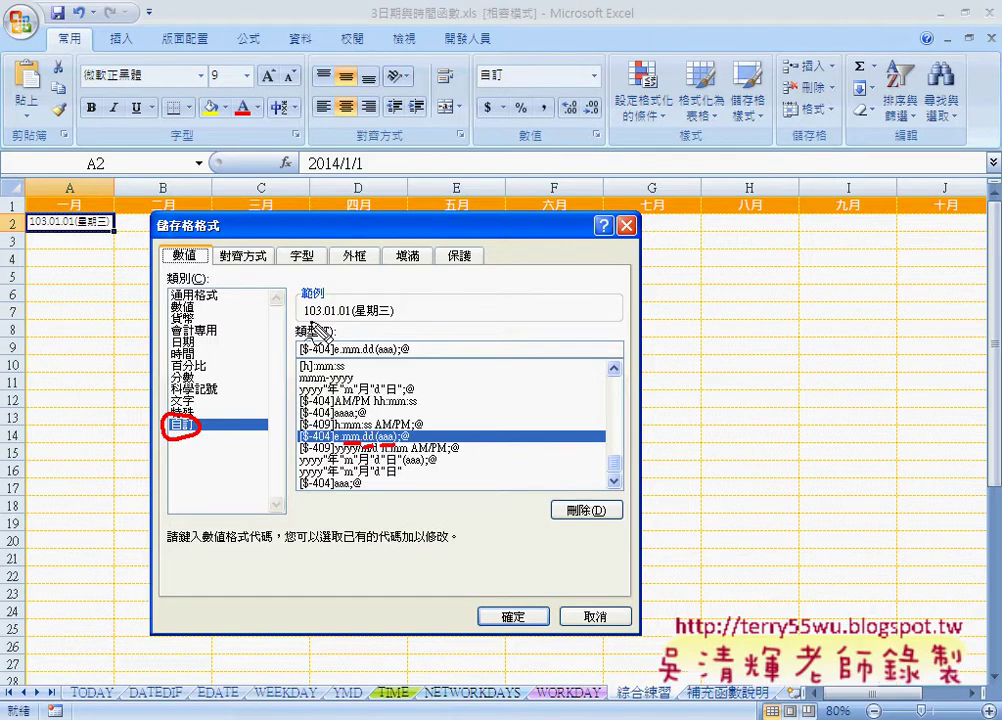
mouse_move(306, 322)
mouse_down()
mouse_move(393, 320)
mouse_move(300, 316)
mouse_up()
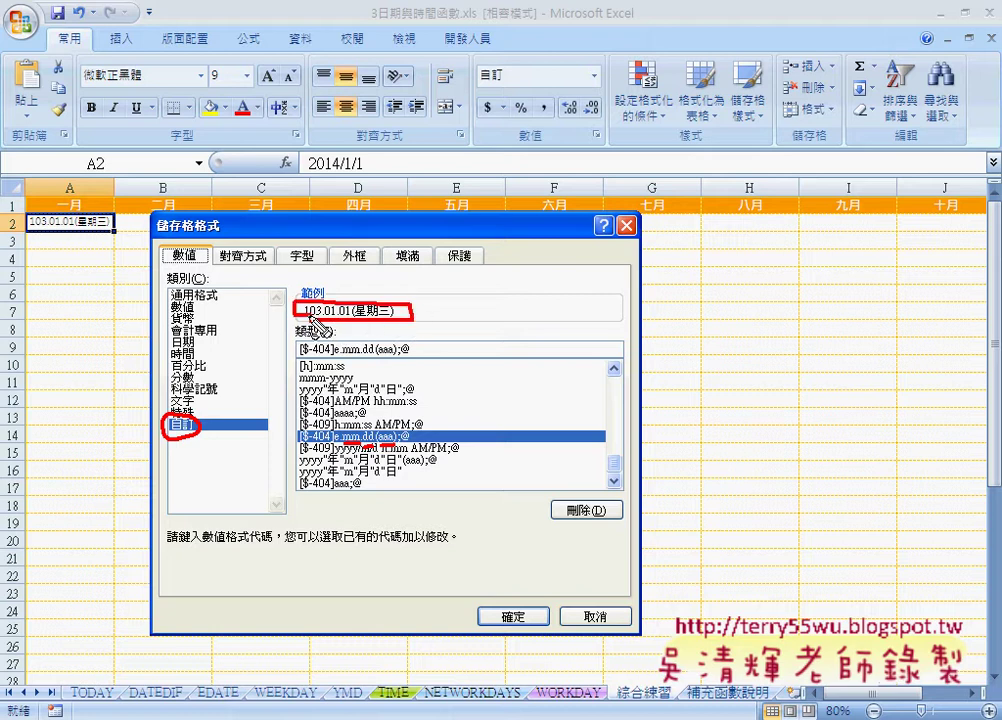
key(Escape)
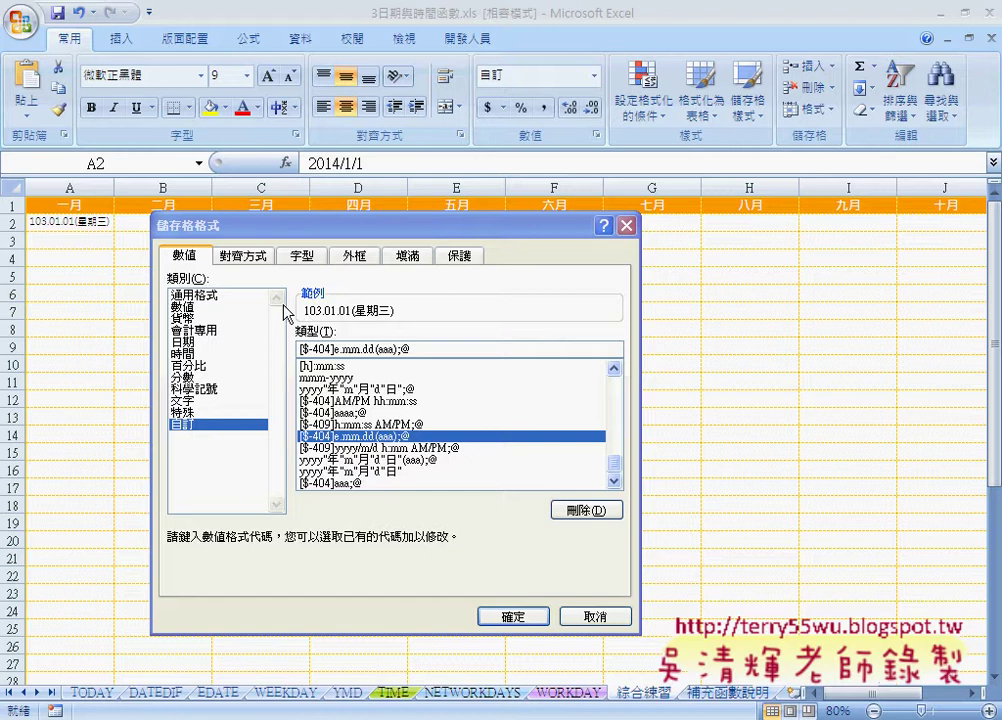
- Preview A2 as the General serial 41640 and as Number, then cancel without changes
click(226, 297)
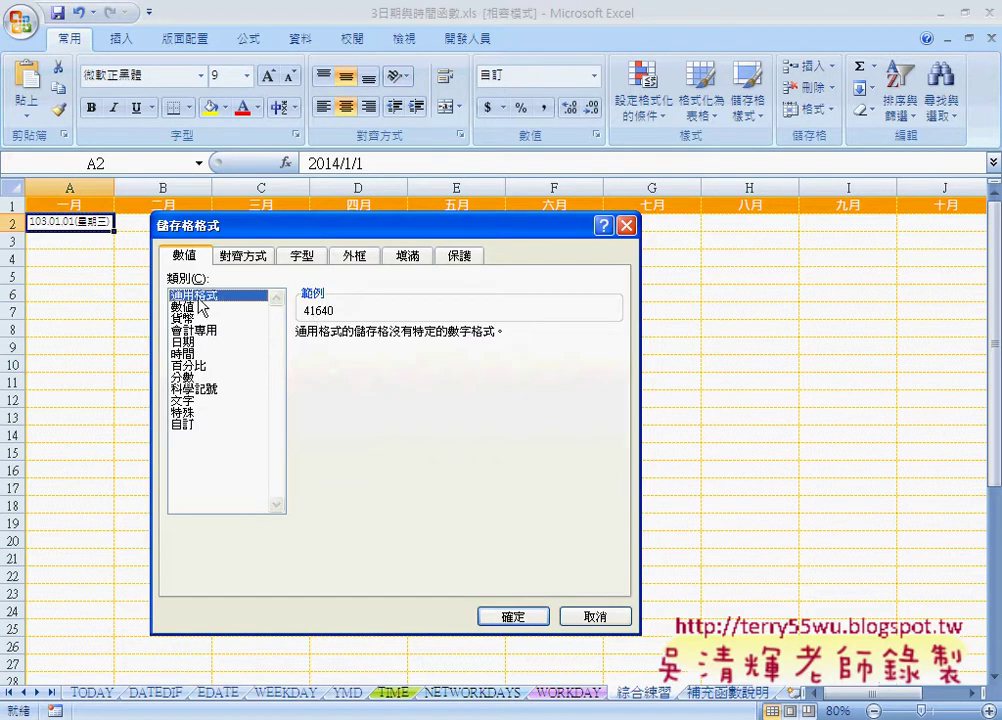
click(198, 307)
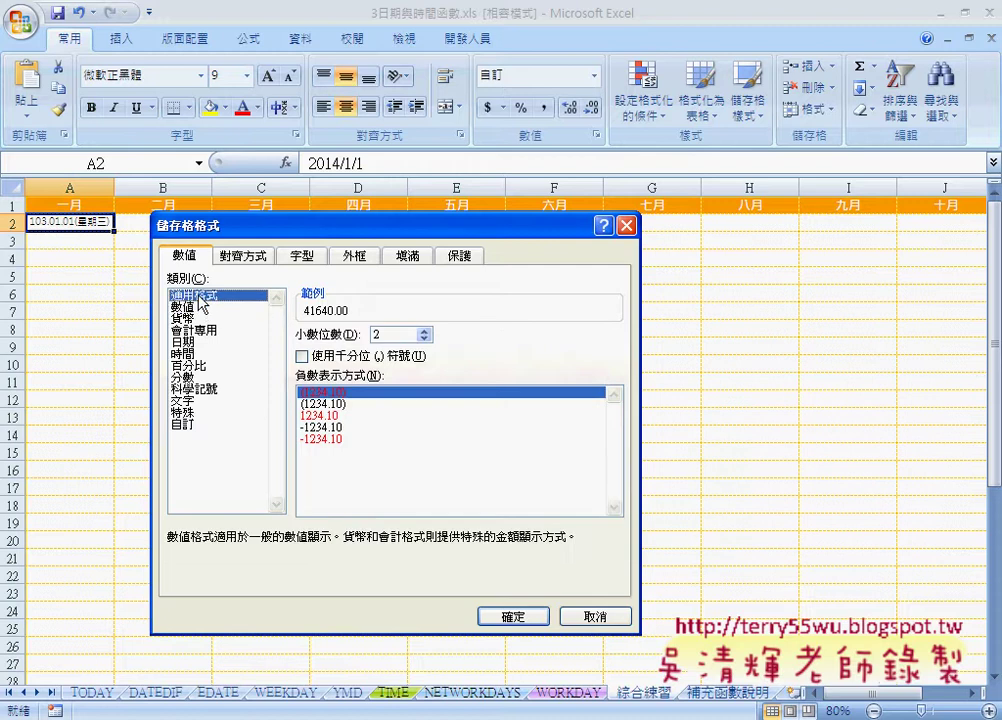
click(200, 297)
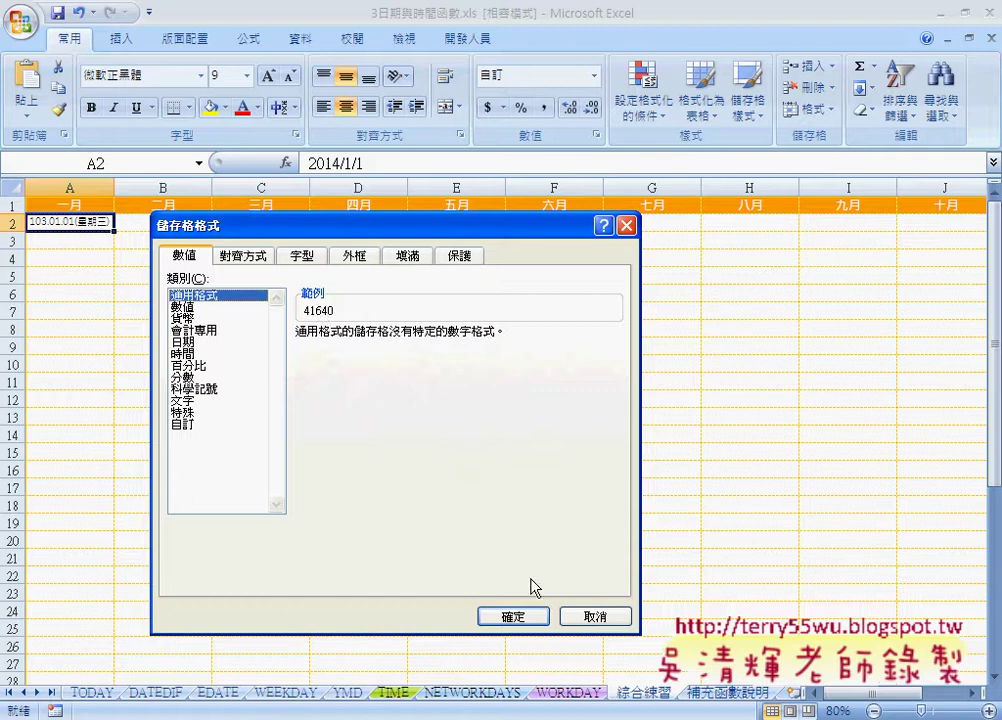
click(595, 617)
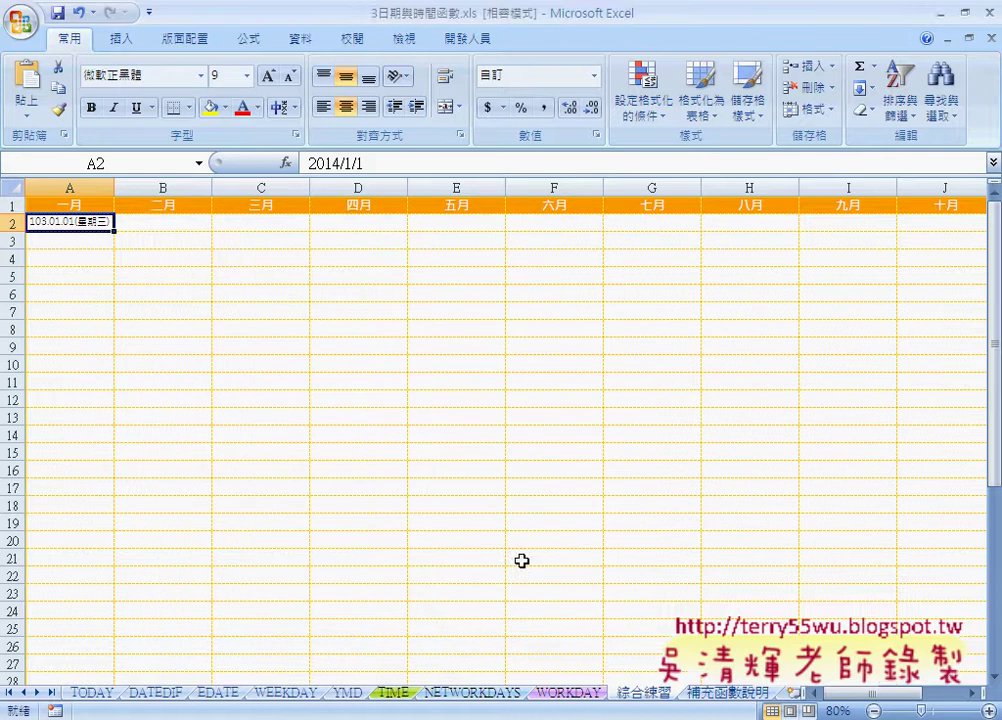
right_click(81, 219)
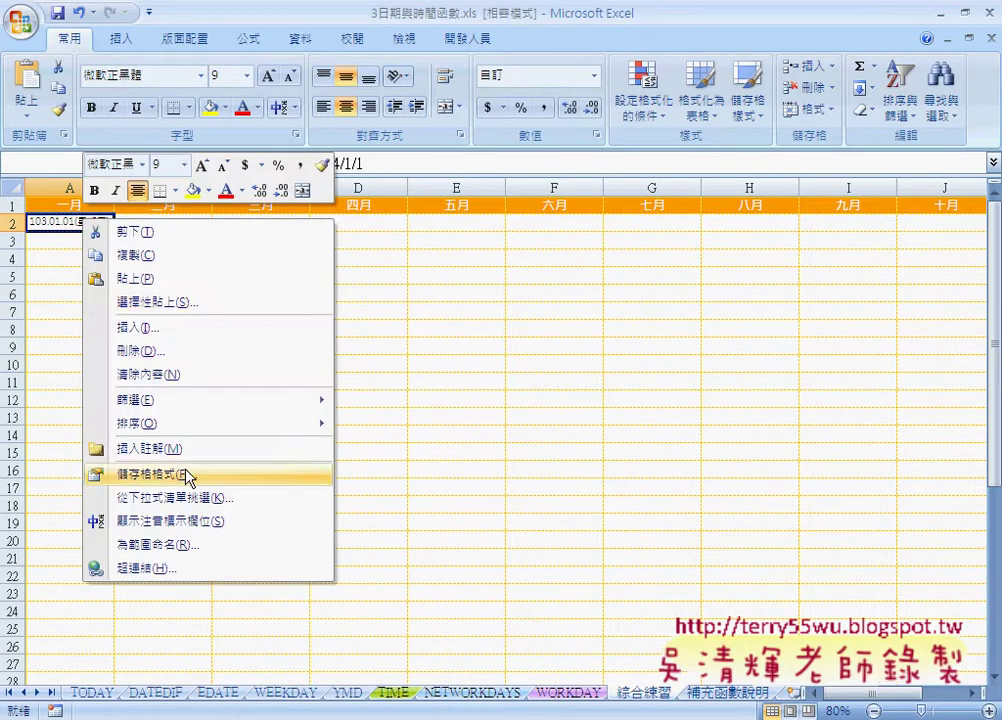
click(157, 474)
drag(200, 262, 275, 238)
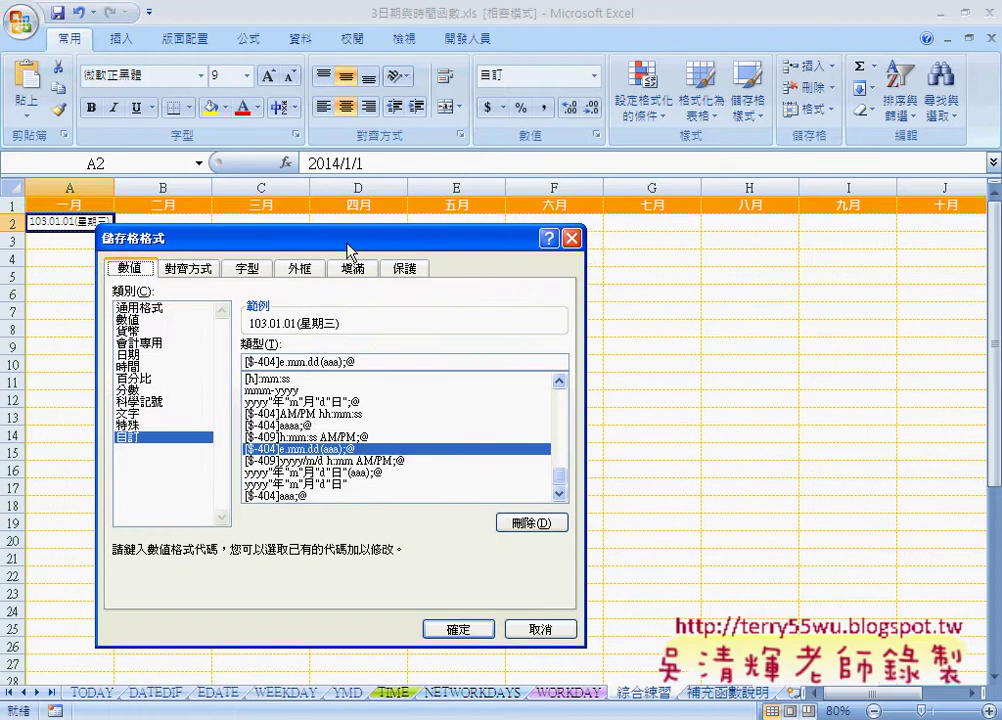
click(156, 309)
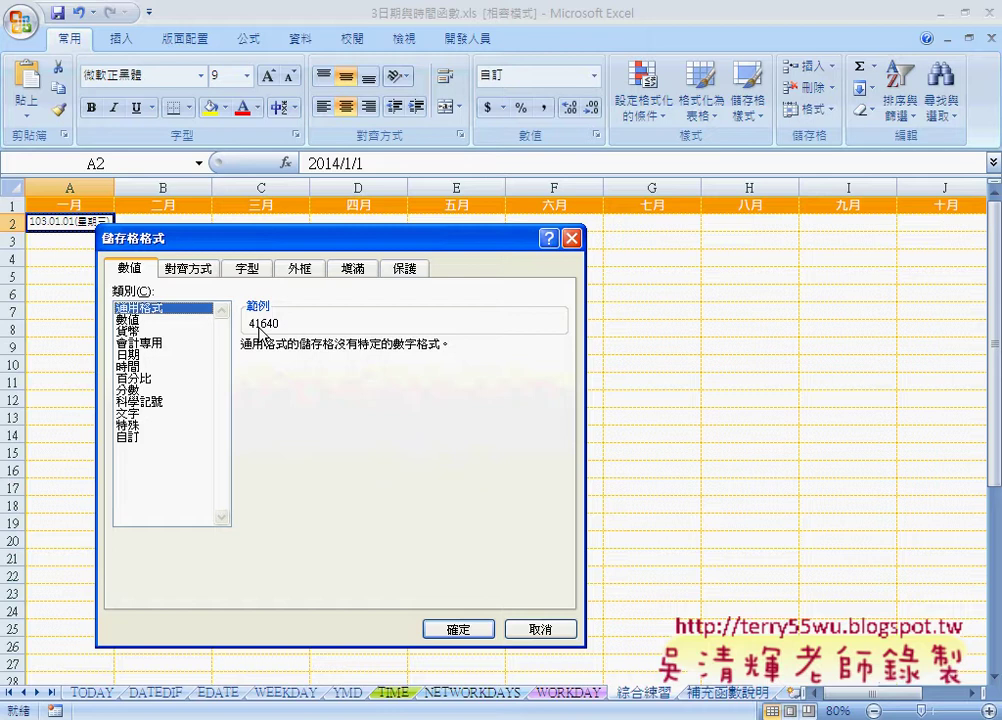
click(548, 633)
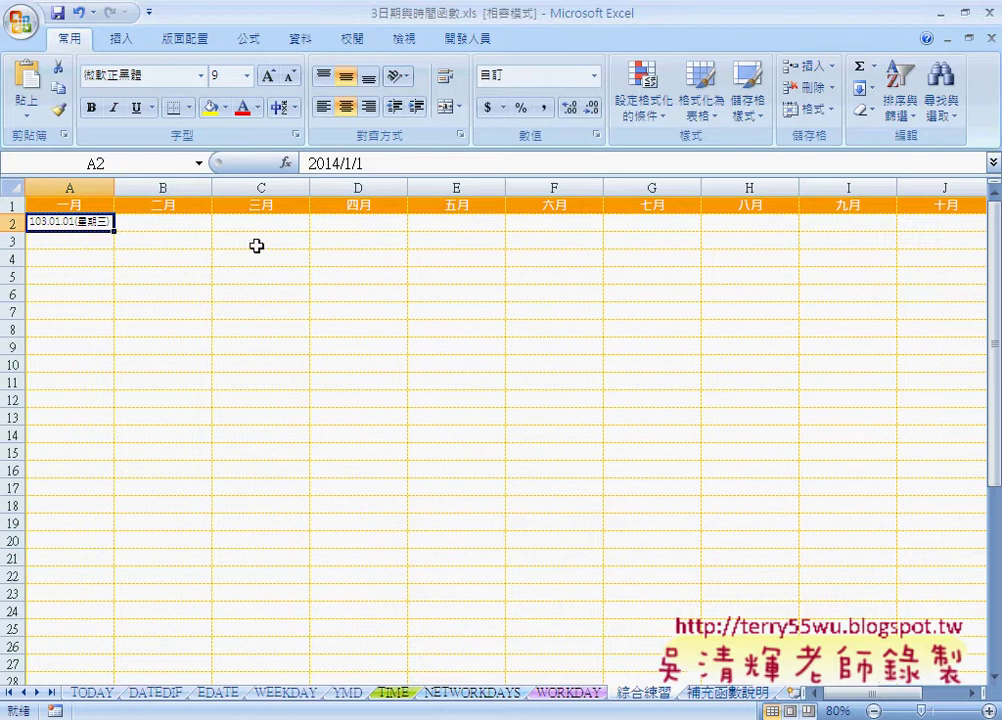
- Check A2's stored date, then select B2 to enter February's date formula
click(160, 218)
click(92, 222)
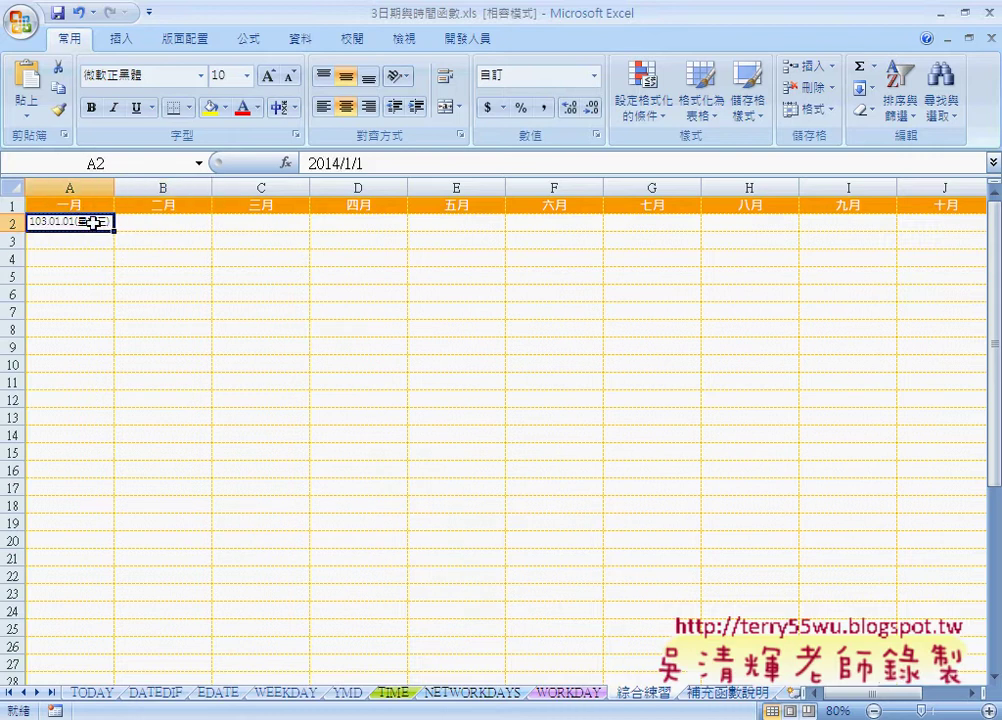
click(165, 224)
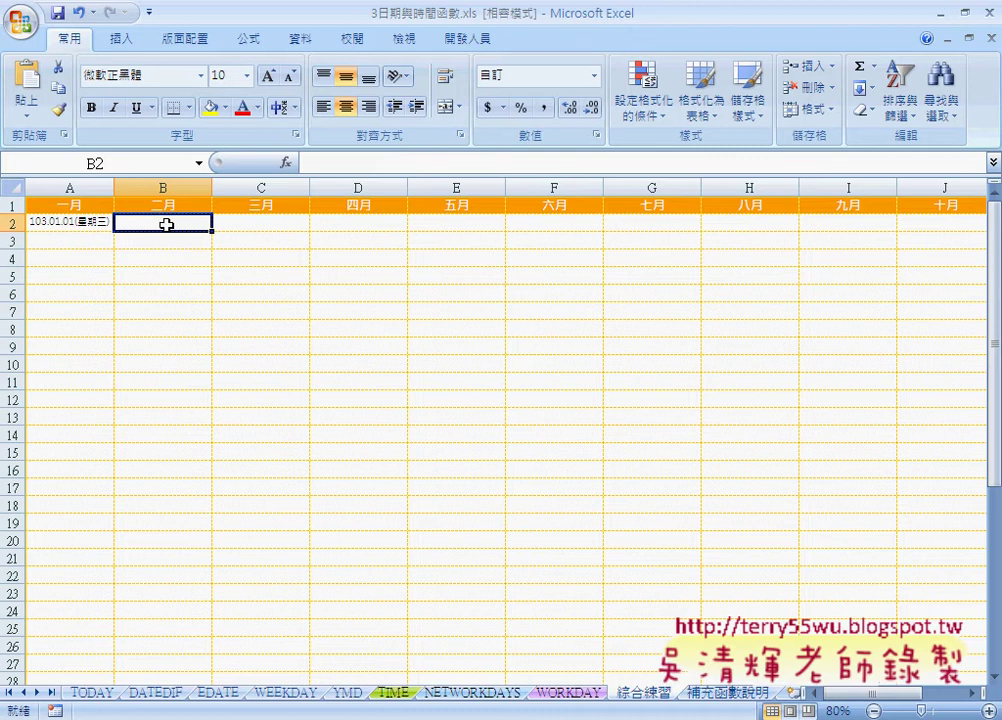
click(67, 223)
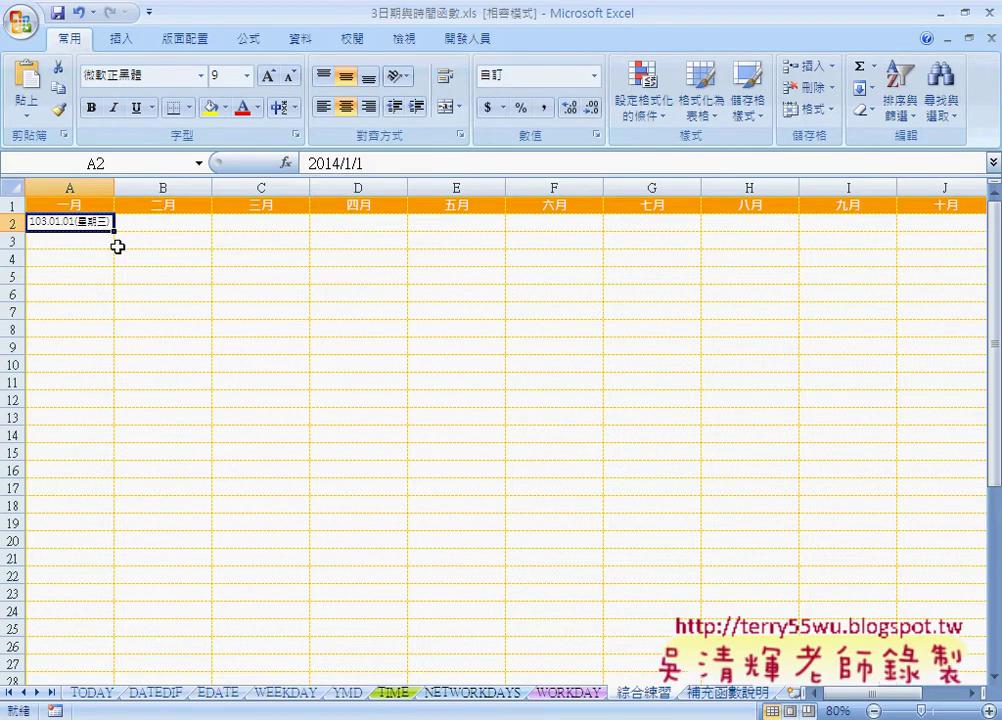
click(161, 224)
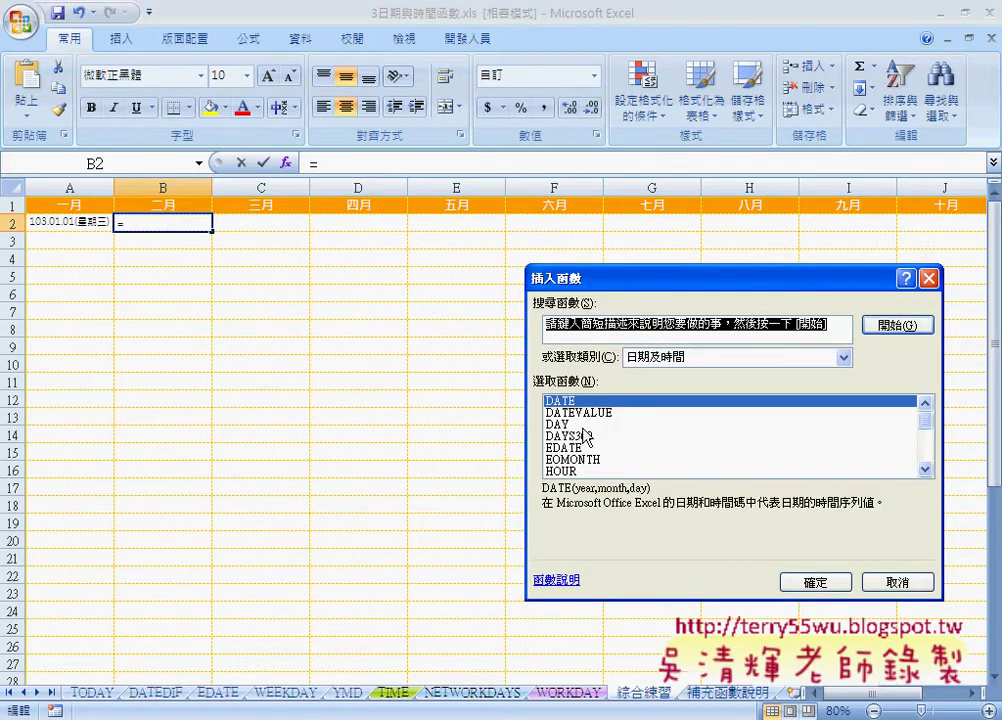
click(580, 448)
click(803, 584)
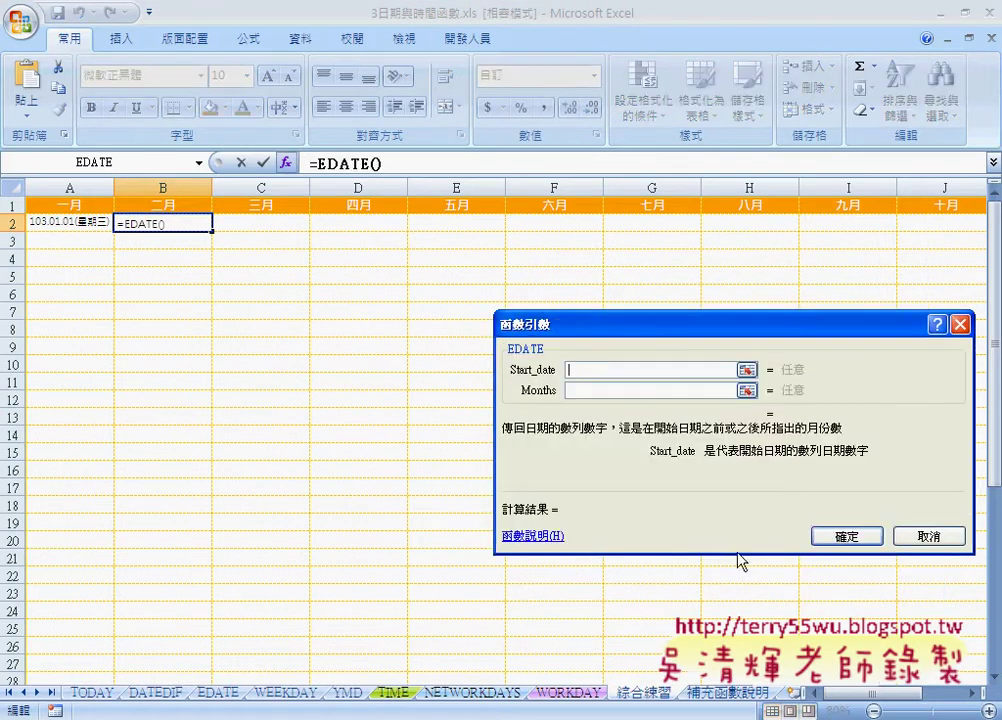
click(72, 221)
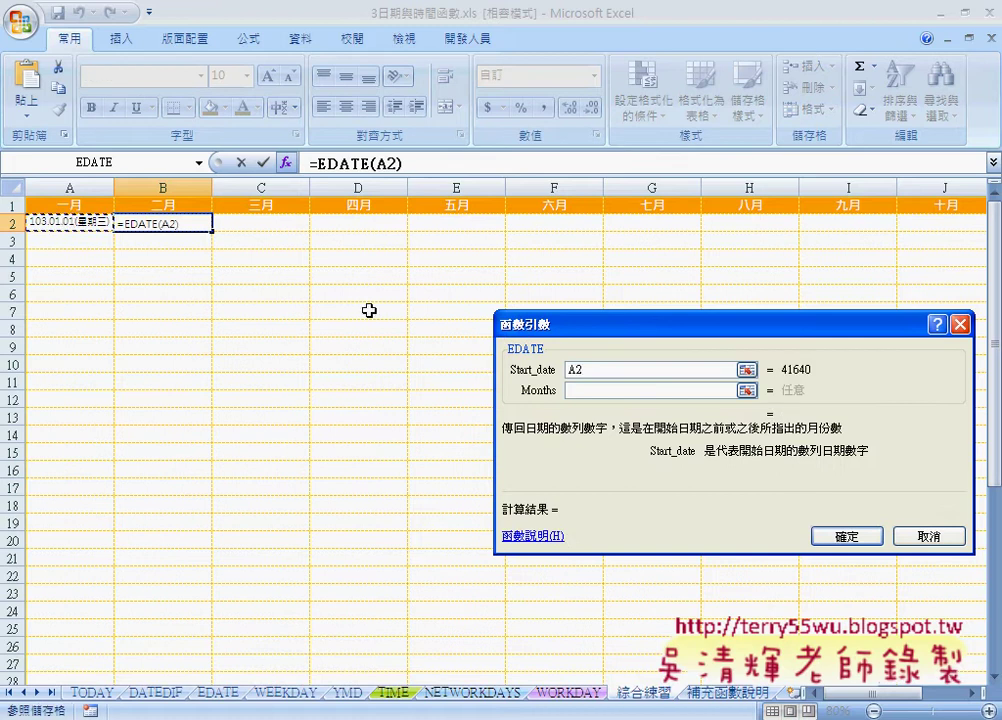
click(581, 390)
text(1)
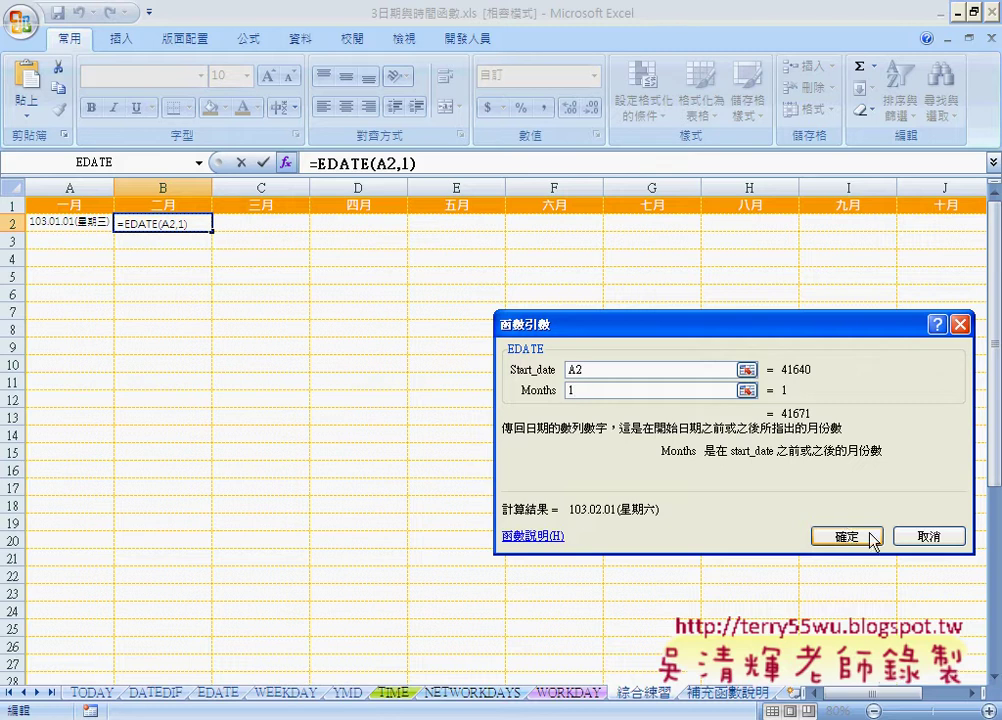
click(917, 537)
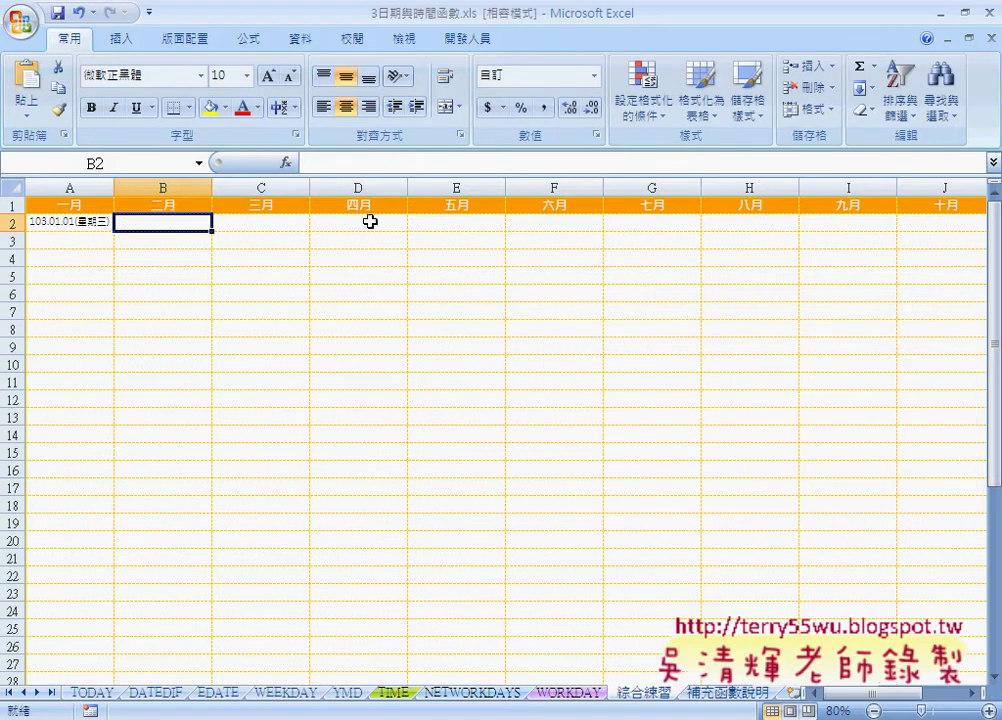
click(285, 162)
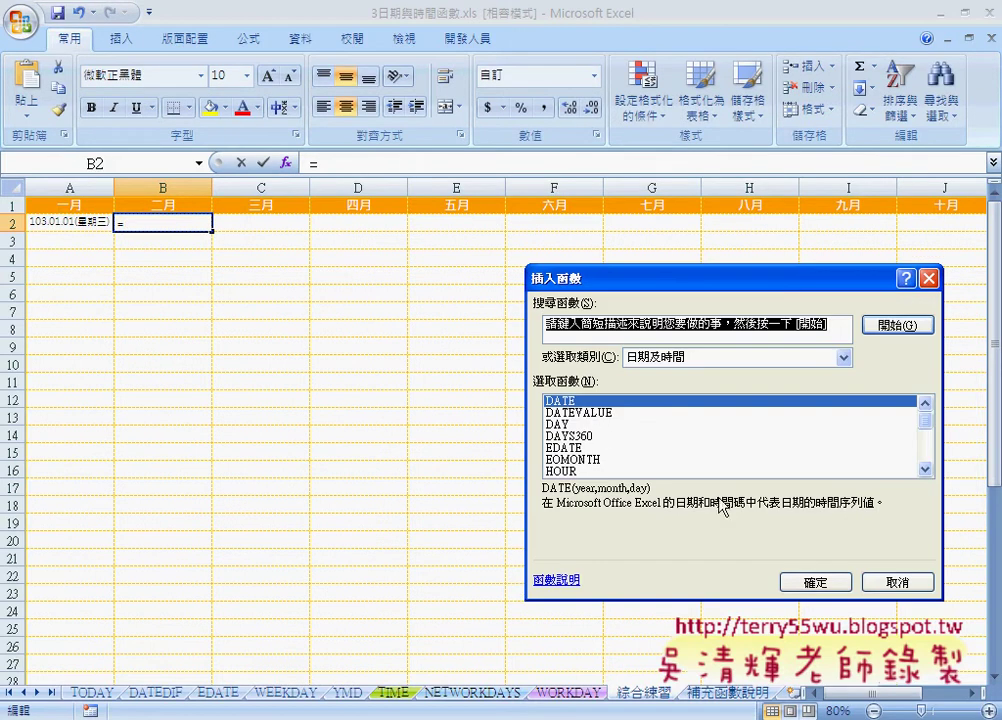